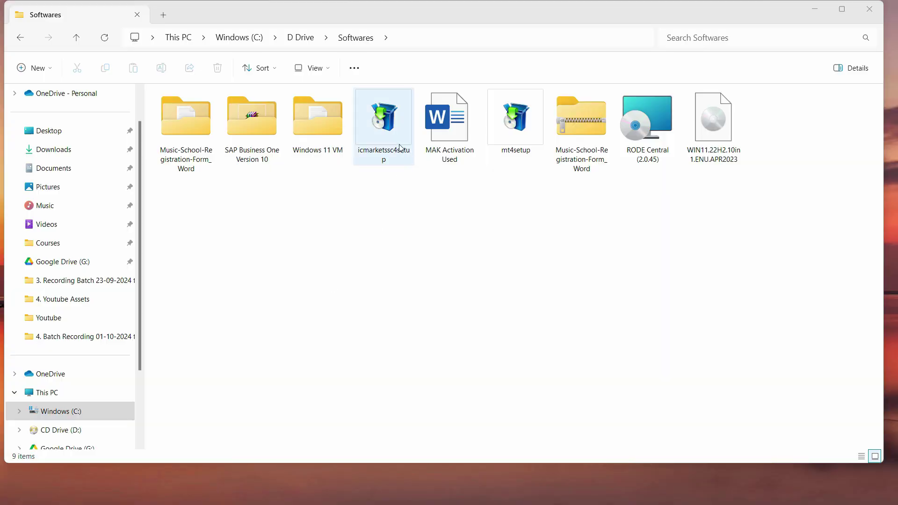
# - Select icmarketssc4setup, the Windows 11 VM folder and the WIN11.22H2 disc image in Softwares
pyautogui.click(396, 134)
pyautogui.click(330, 138)
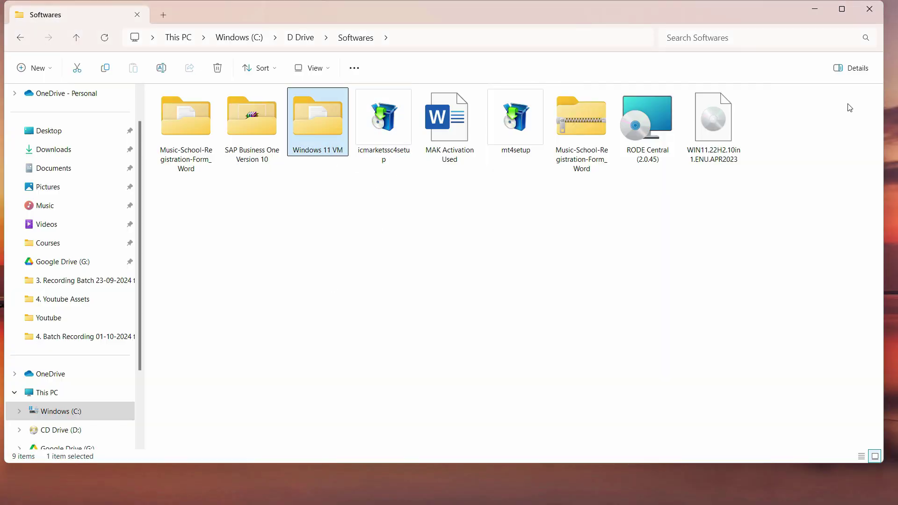
pyautogui.click(713, 122)
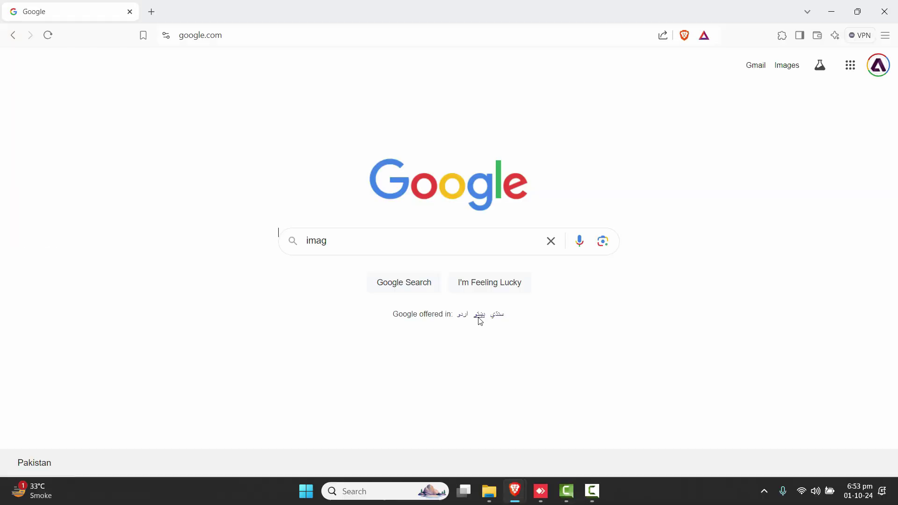
# - Search Google for 'image burn' and open The Official ImgBurn Website result
pyautogui.click(389, 247)
pyautogui.write('e')
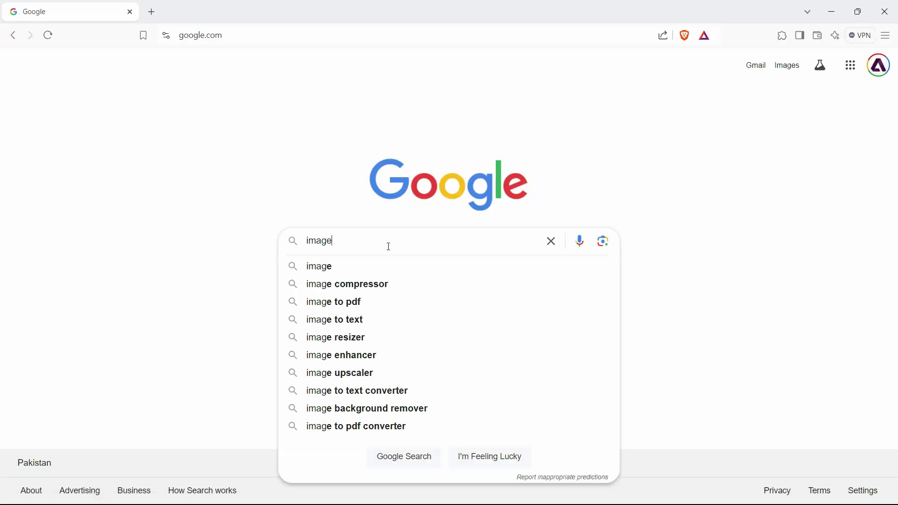
pyautogui.write(' burn')
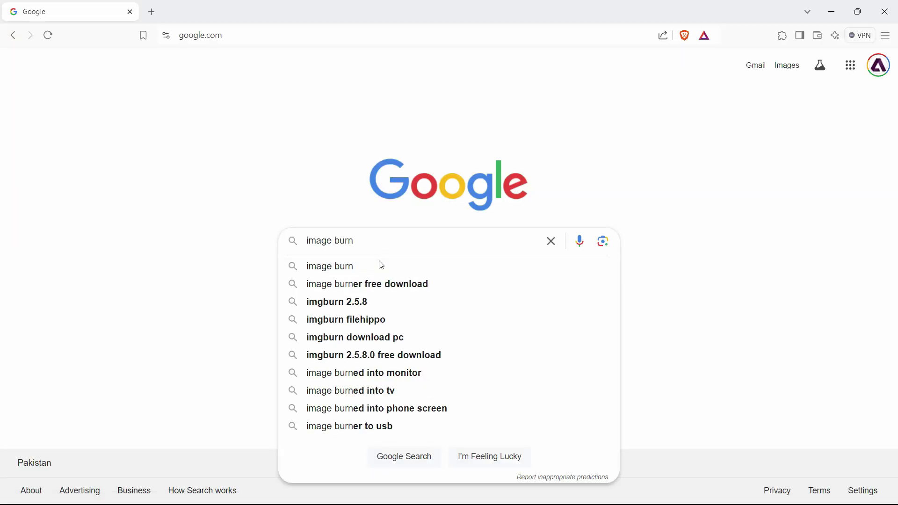
pyautogui.click(382, 265)
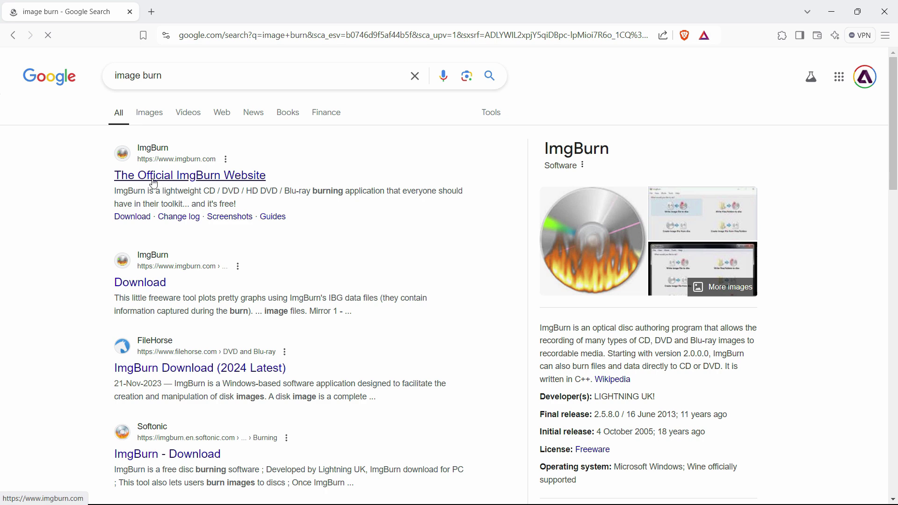
pyautogui.click(154, 184)
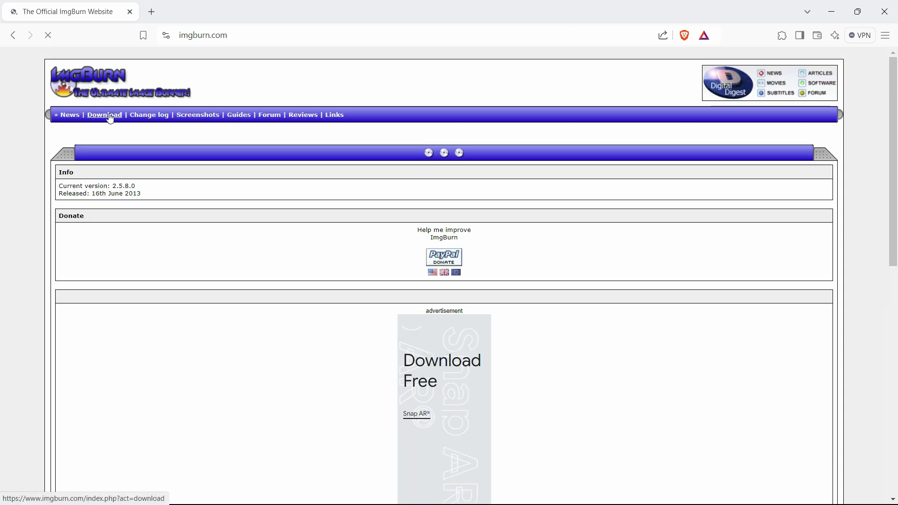
# - Download the ImgBurn 2.5.8.0 installer from the Digital Digest mirror without the download manager
pyautogui.click(108, 115)
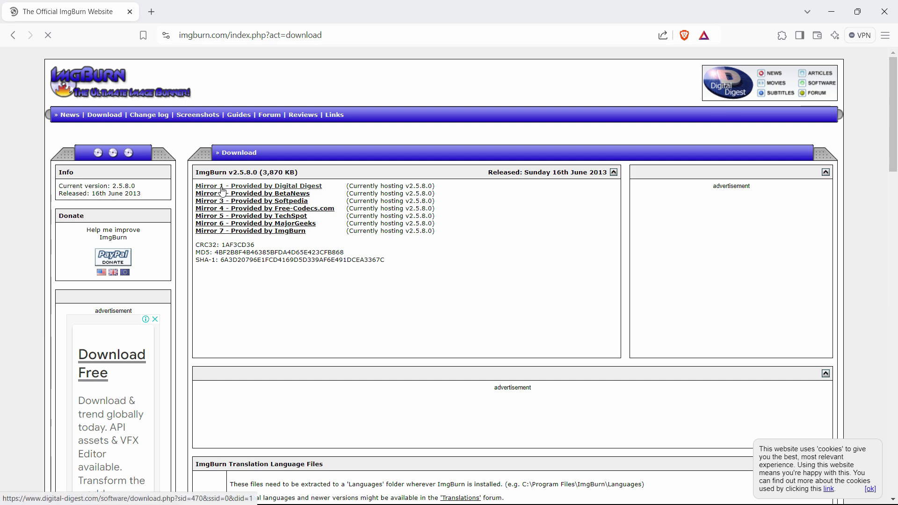
pyautogui.click(296, 187)
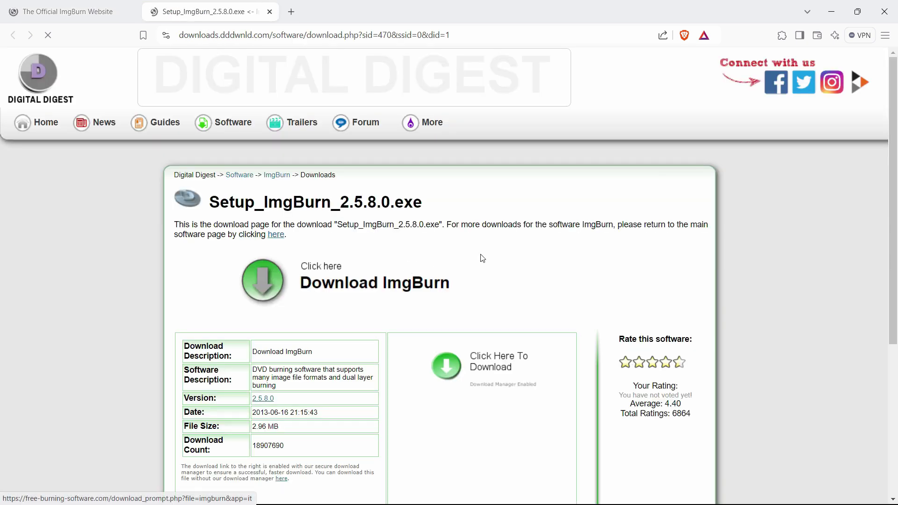
pyautogui.scroll(-3, 477, 256)
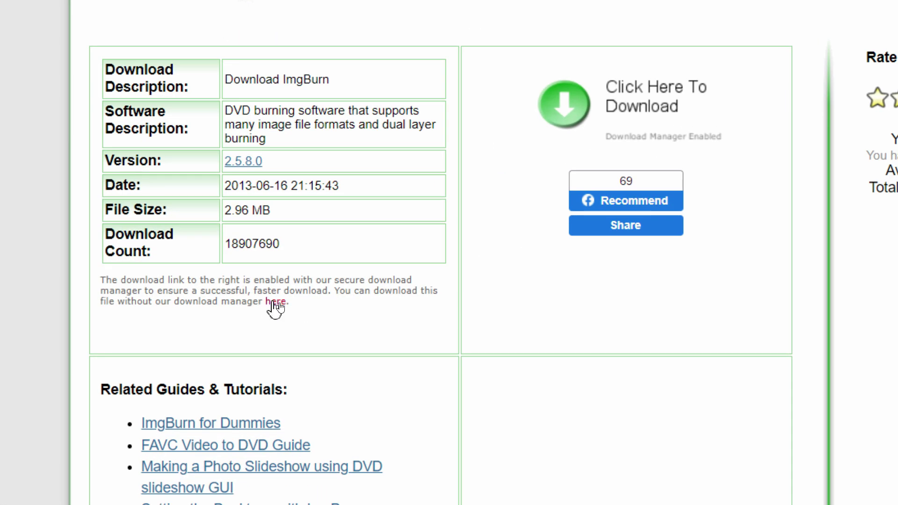
pyautogui.click(275, 304)
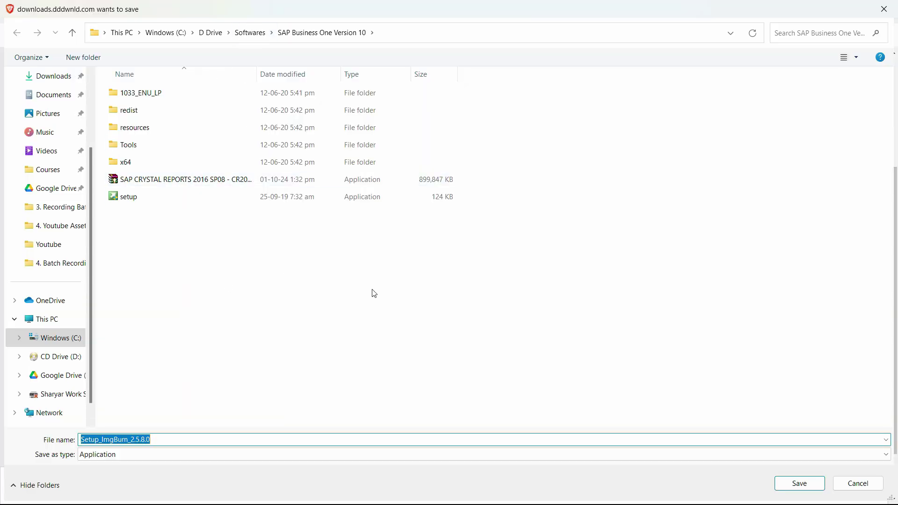
# - Save Setup_ImgBurn_2.5.8.0.exe to the Softwares folder and keep the unverified download
pyautogui.click(257, 32)
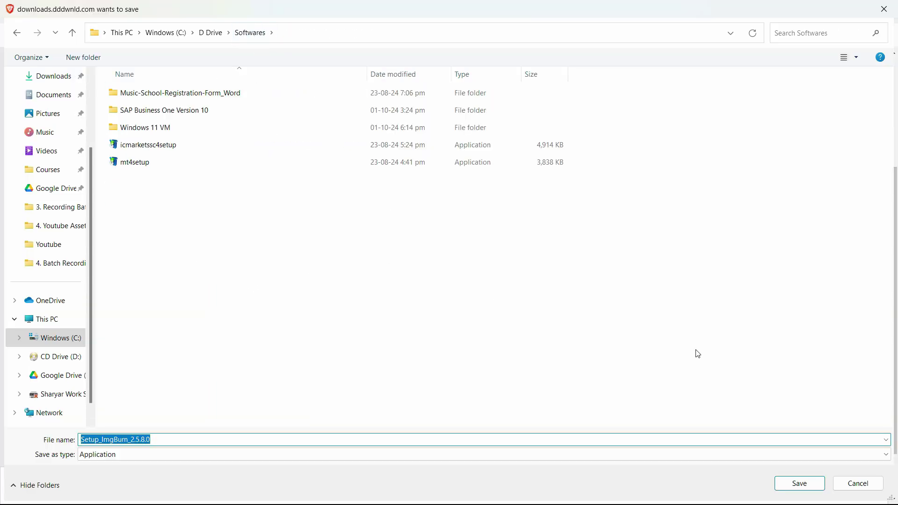
pyautogui.click(800, 483)
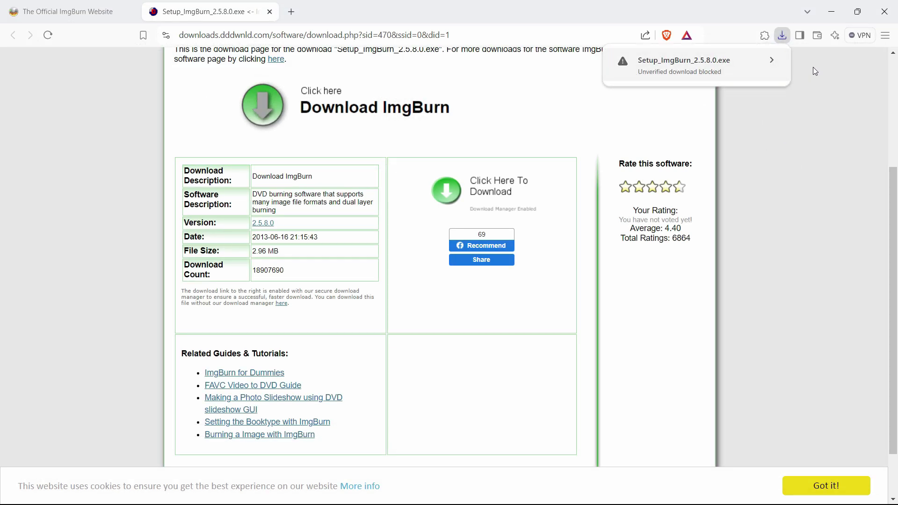
pyautogui.click(771, 66)
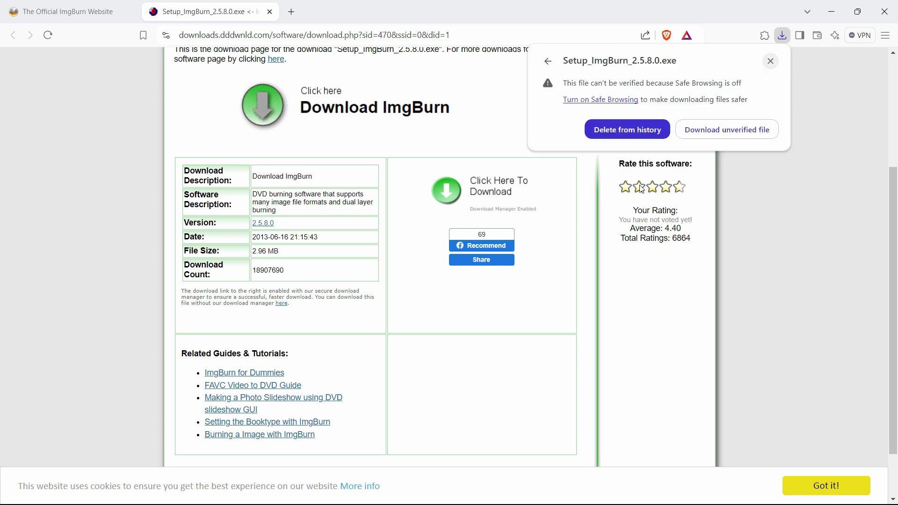
pyautogui.click(732, 130)
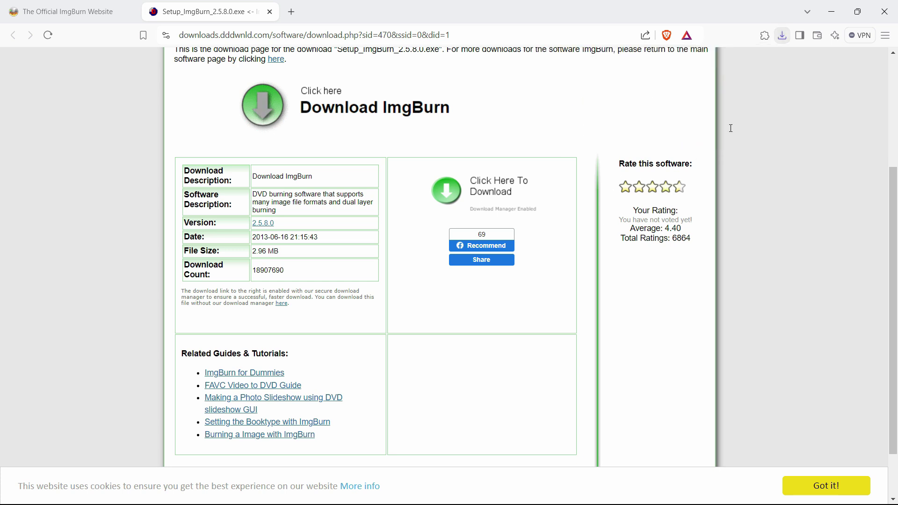
# - Run Setup_ImgBurn_2.5.8.0 from Softwares, accepting the license, full components and default location
pyautogui.click(752, 88)
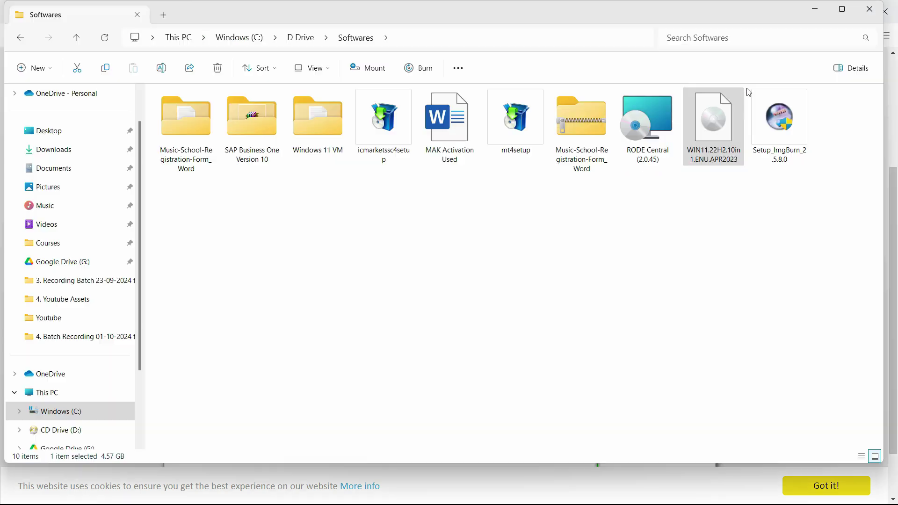
pyautogui.doubleClick(786, 131)
pyautogui.click(525, 356)
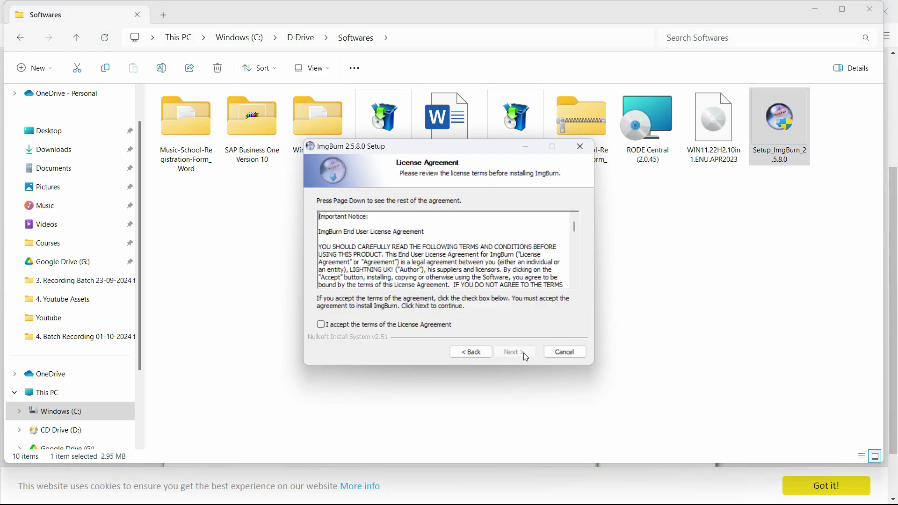
pyautogui.click(395, 328)
pyautogui.click(516, 352)
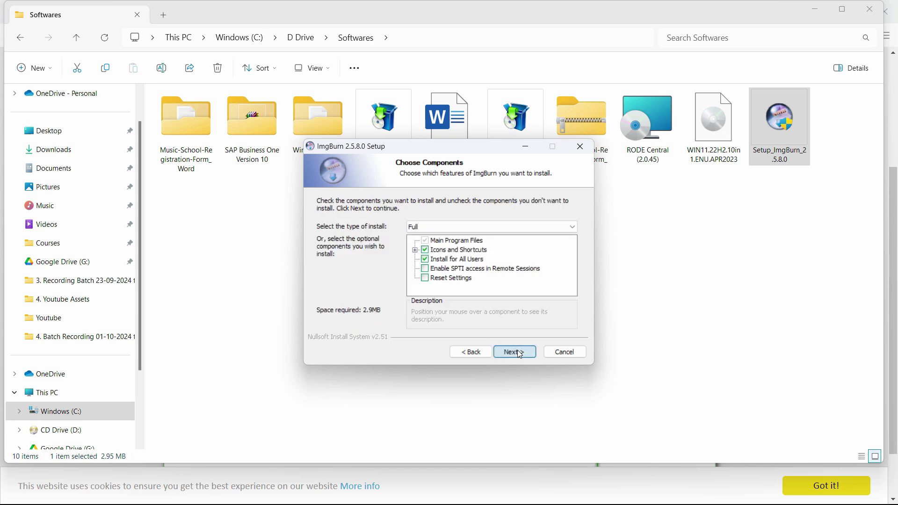
pyautogui.click(517, 353)
pyautogui.click(517, 355)
pyautogui.click(518, 354)
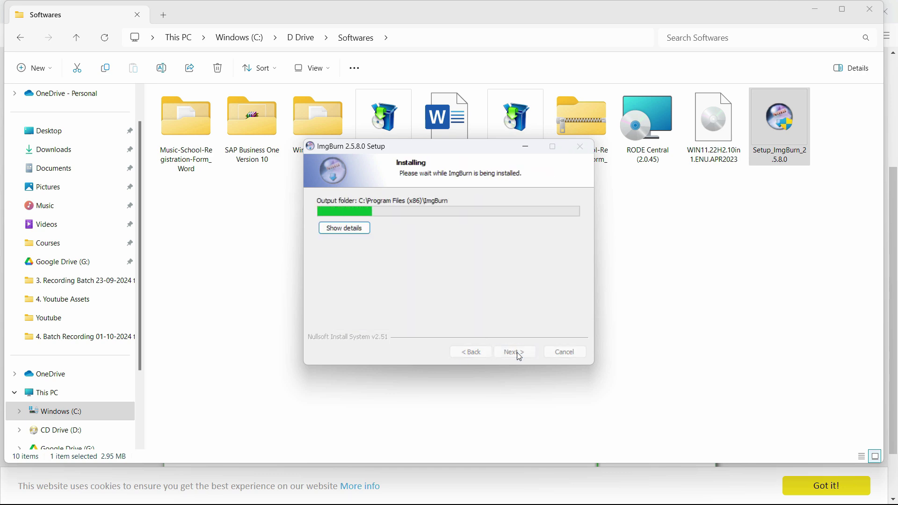
pyautogui.click(817, 9)
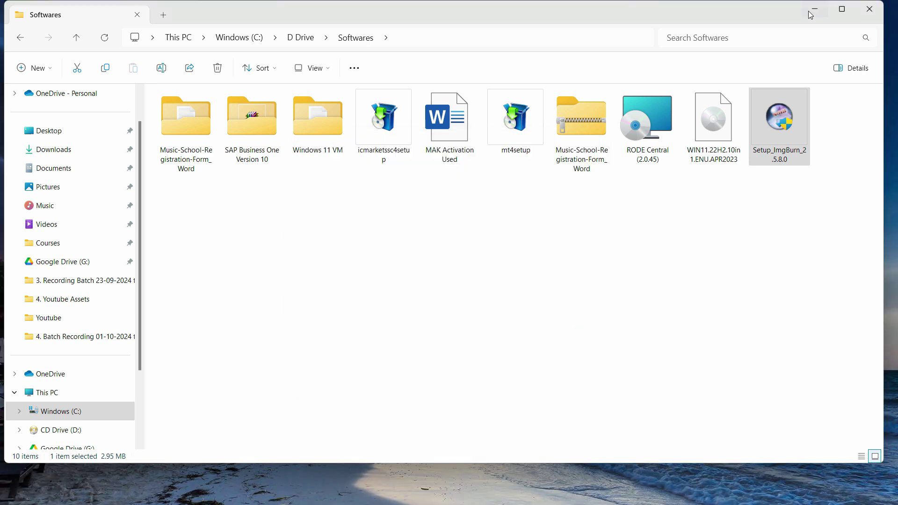
# - Finish the ImgBurn setup and turn on View > Show desktop icons
pyautogui.click(533, 352)
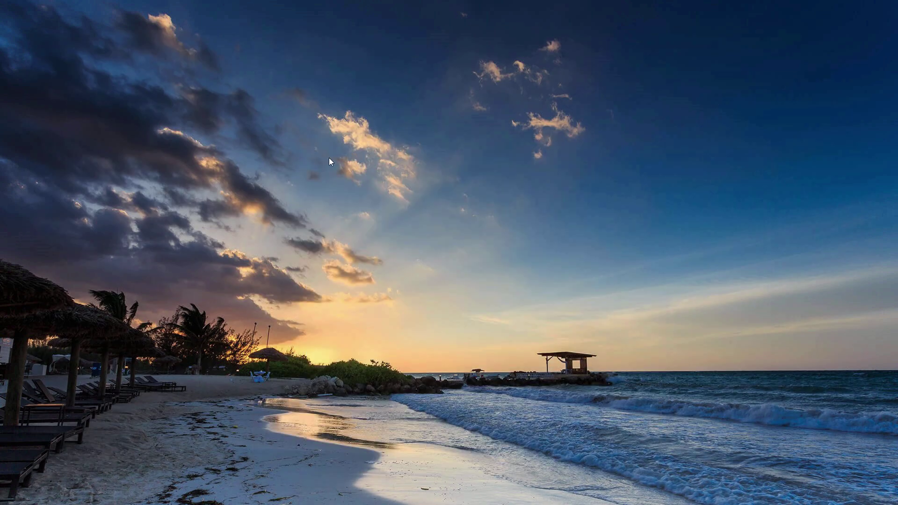
pyautogui.rightClick(330, 155)
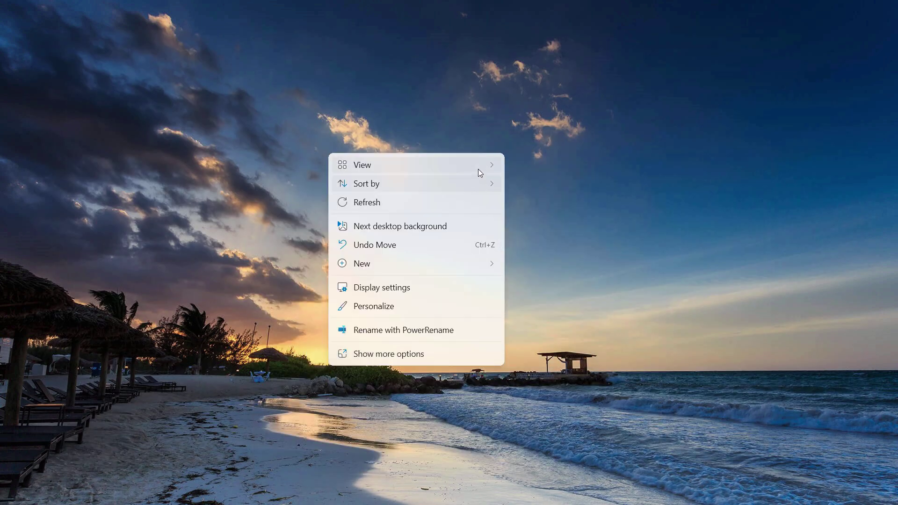
pyautogui.moveTo(478, 169)
pyautogui.click(528, 267)
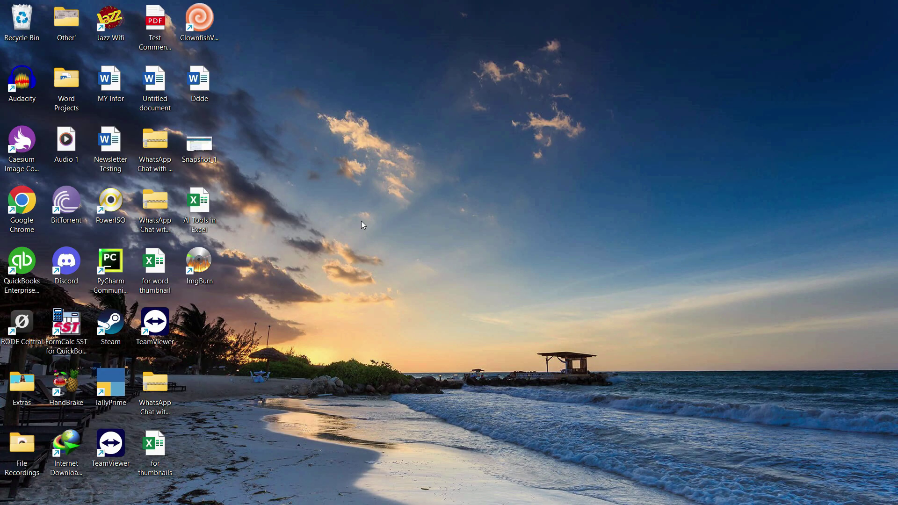
# - Launch ImgBurn from the desktop and choose 'Create image file from files/folders' mode
pyautogui.doubleClick(209, 265)
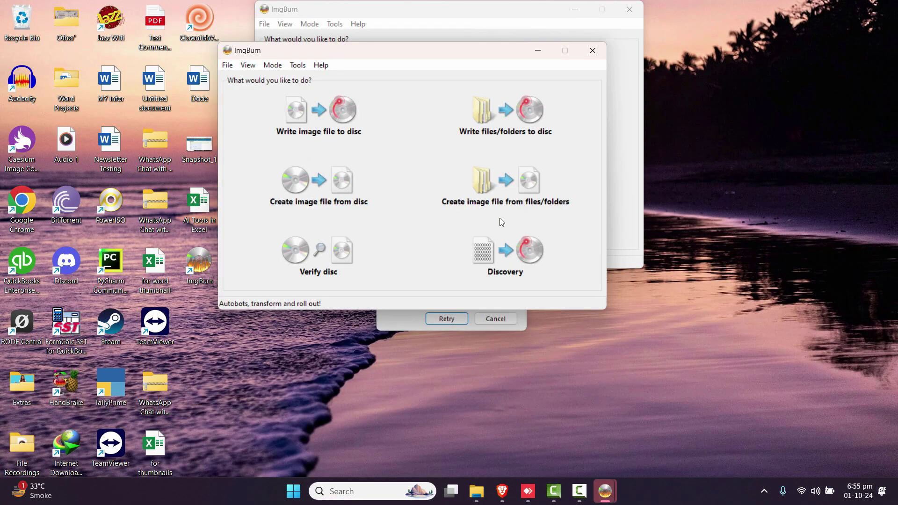
pyautogui.click(517, 196)
pyautogui.click(227, 65)
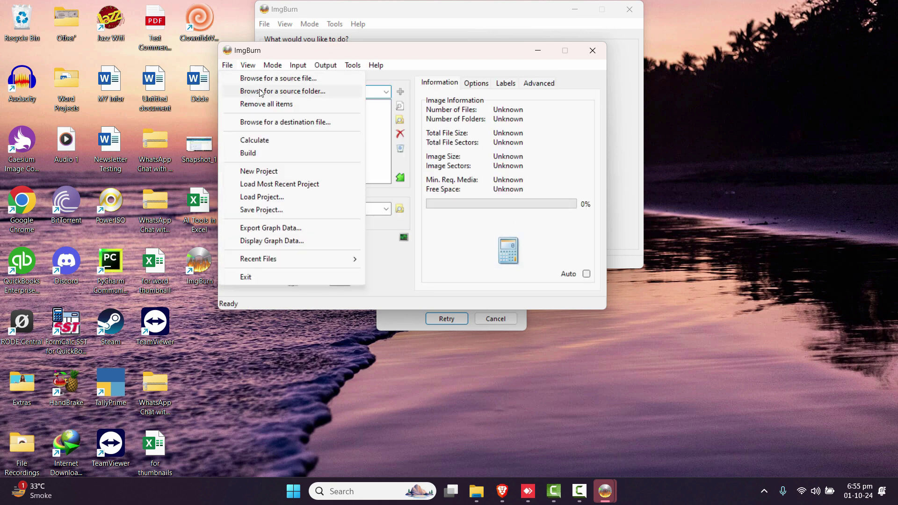
# - Add the Music-School-Registration-Form_Word folder from C:\D Drive\Softwares as the image source
pyautogui.click(295, 91)
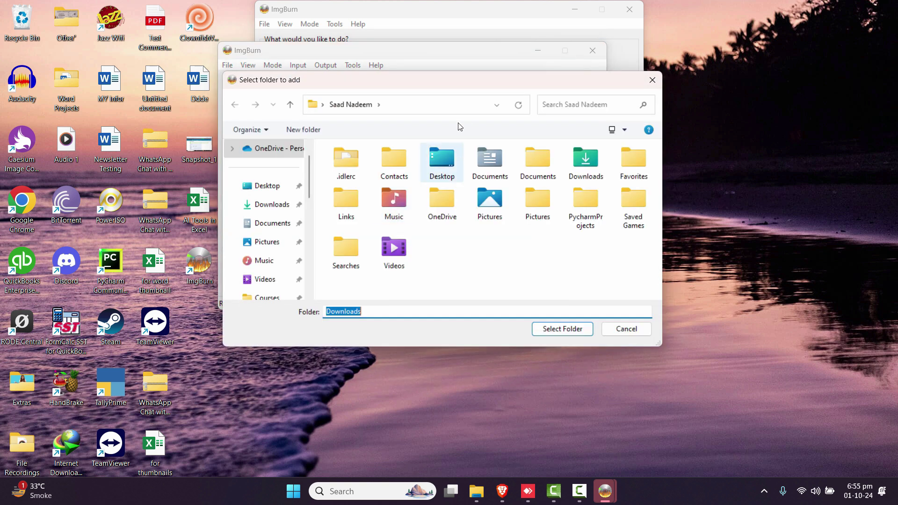
pyautogui.scroll(-3, 297, 286)
pyautogui.click(272, 286)
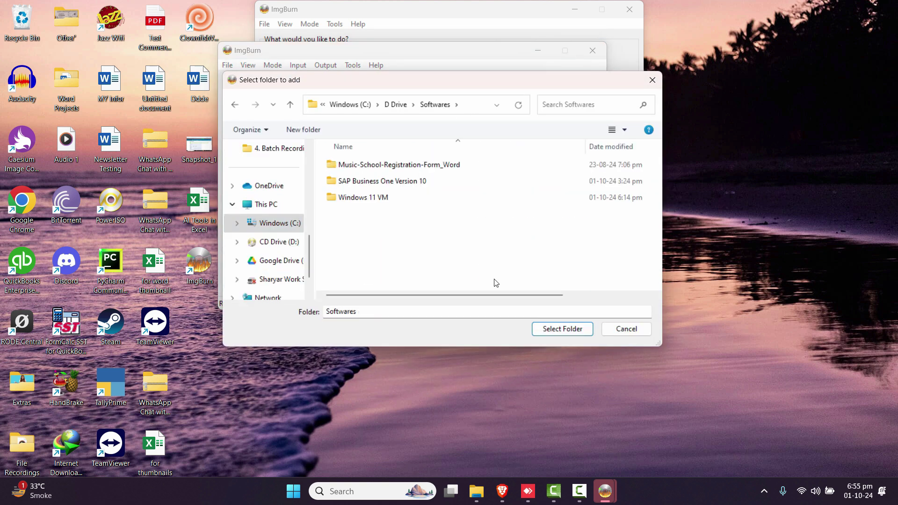
pyautogui.click(414, 165)
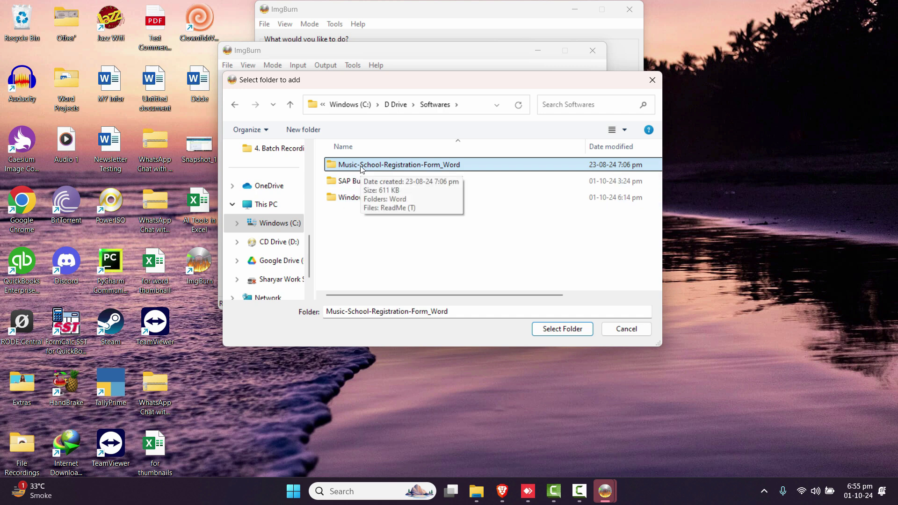
pyautogui.click(561, 329)
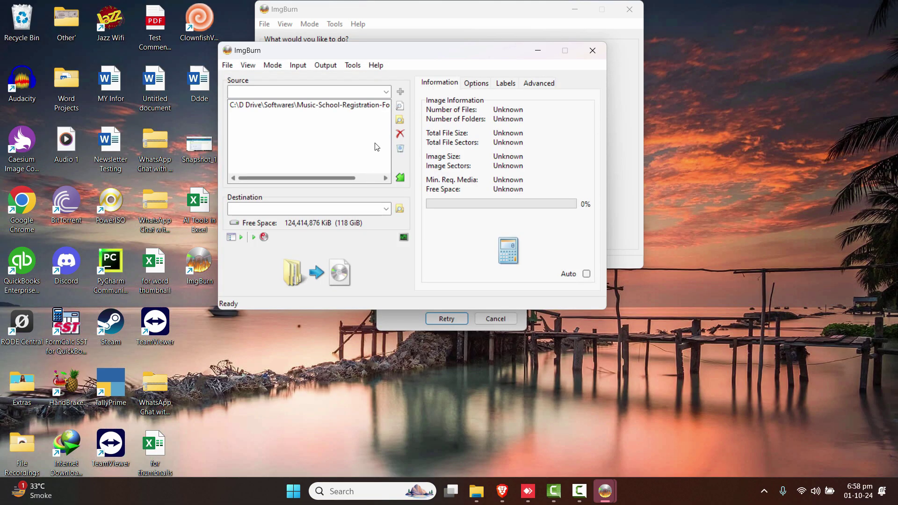
# - Create 'New folder' under D Drive\Softwares and save the Music-School-Registration-Form_Word ISO there
pyautogui.click(403, 217)
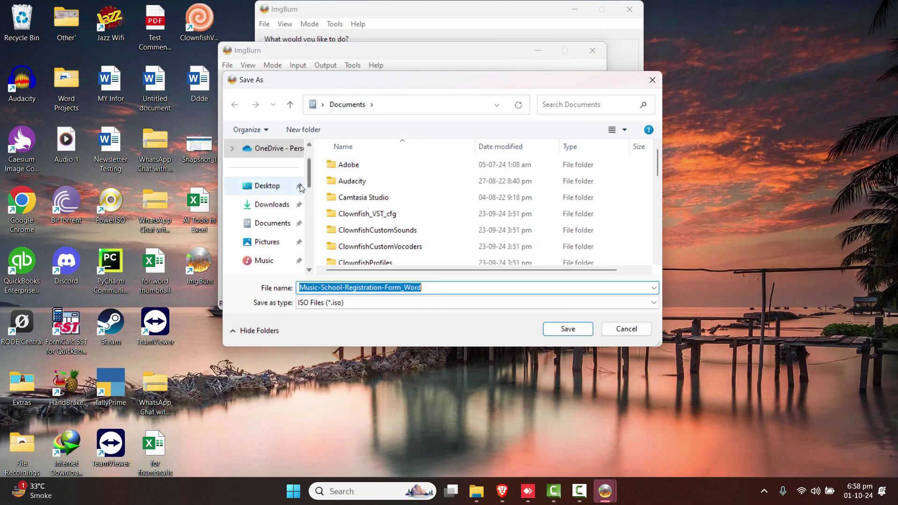
pyautogui.moveTo(307, 173); pyautogui.dragTo(306, 218)
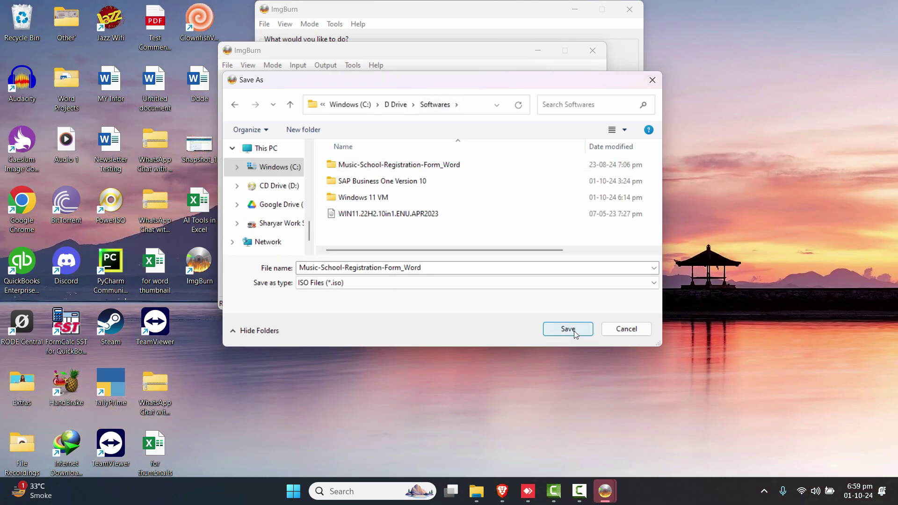
pyautogui.click(568, 329)
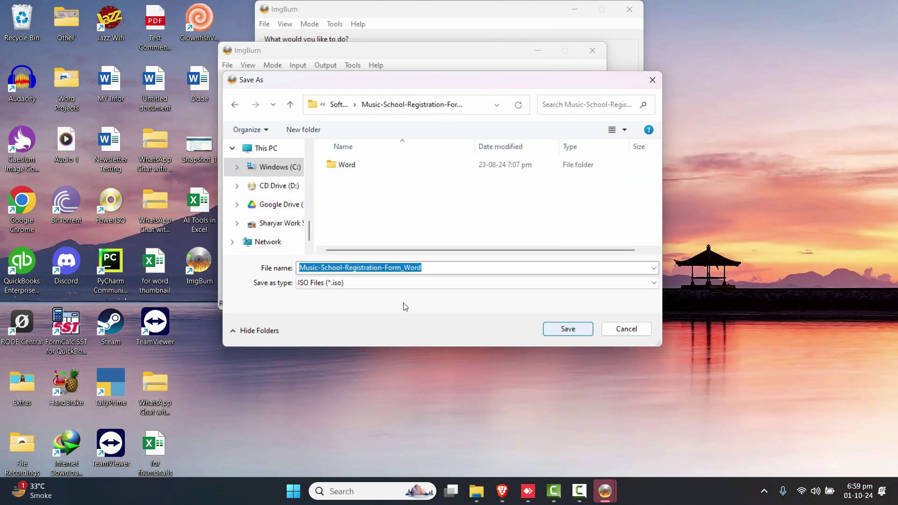
pyautogui.hotkey('alt', 'Up')
pyautogui.rightClick(430, 235)
pyautogui.moveTo(520, 346)
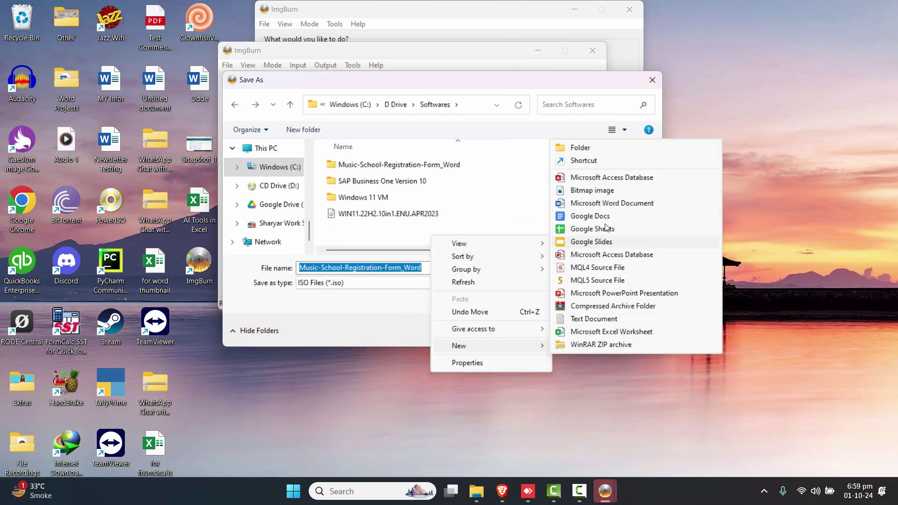
pyautogui.click(591, 147)
pyautogui.press('Return')
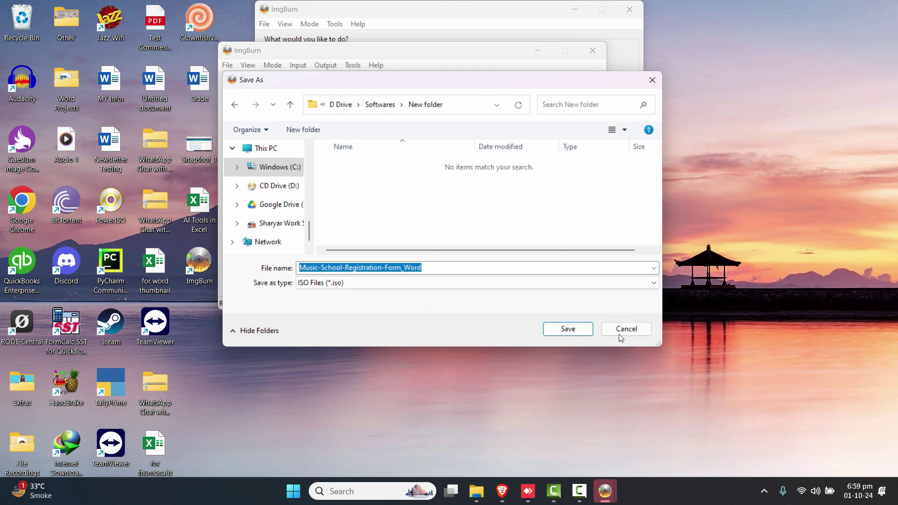
pyautogui.click(583, 329)
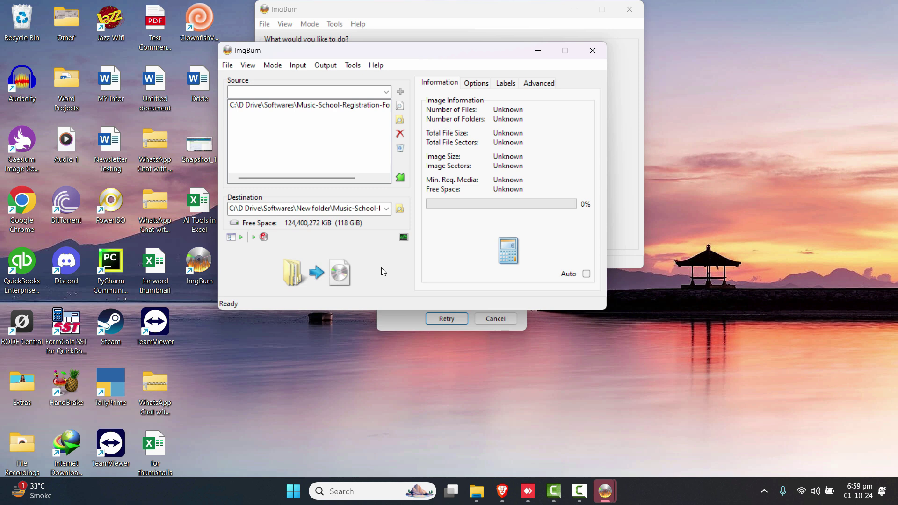
# - Reposition ImgBurn, review the Information and Options tabs, then view Advanced date settings
pyautogui.moveTo(402, 52); pyautogui.dragTo(489, 41)
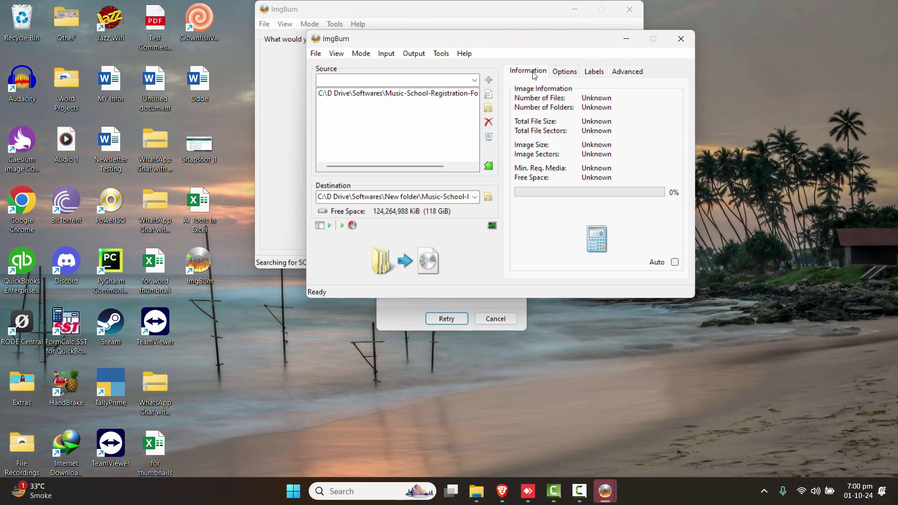
pyautogui.click(563, 74)
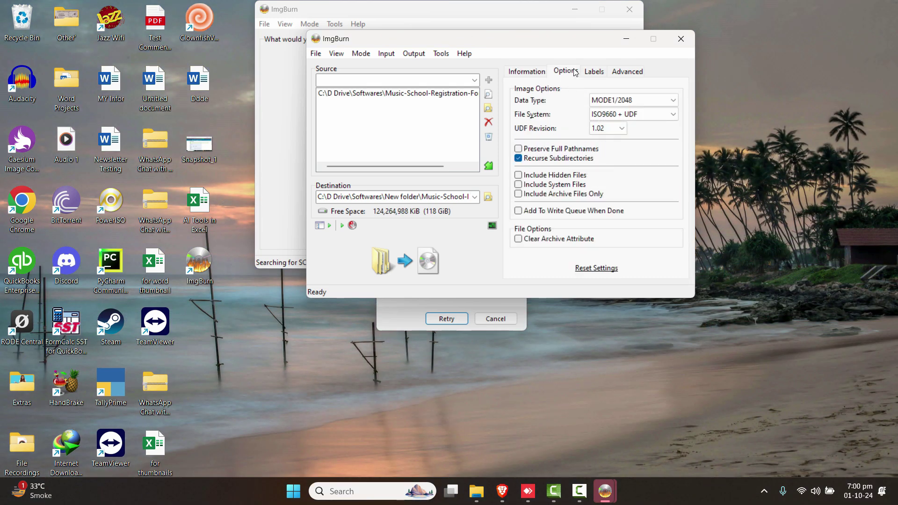
pyautogui.click(510, 74)
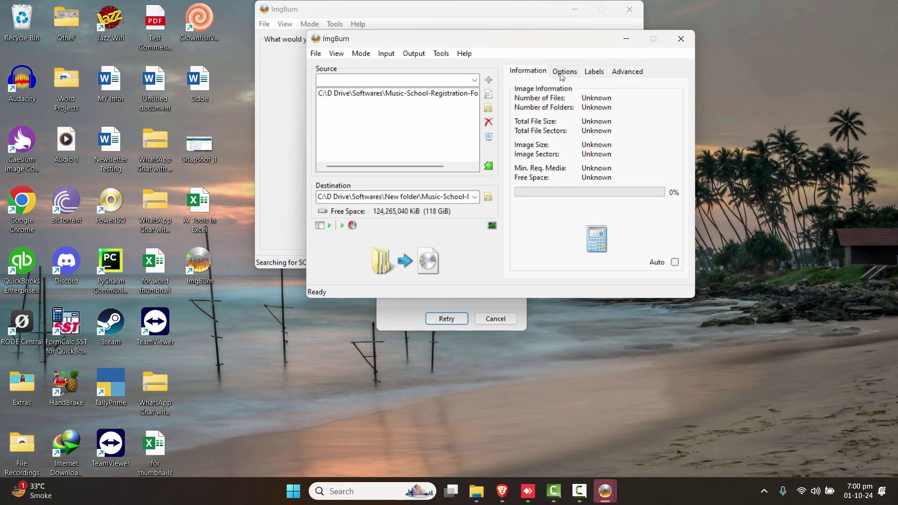
pyautogui.click(562, 75)
pyautogui.click(531, 73)
pyautogui.click(564, 74)
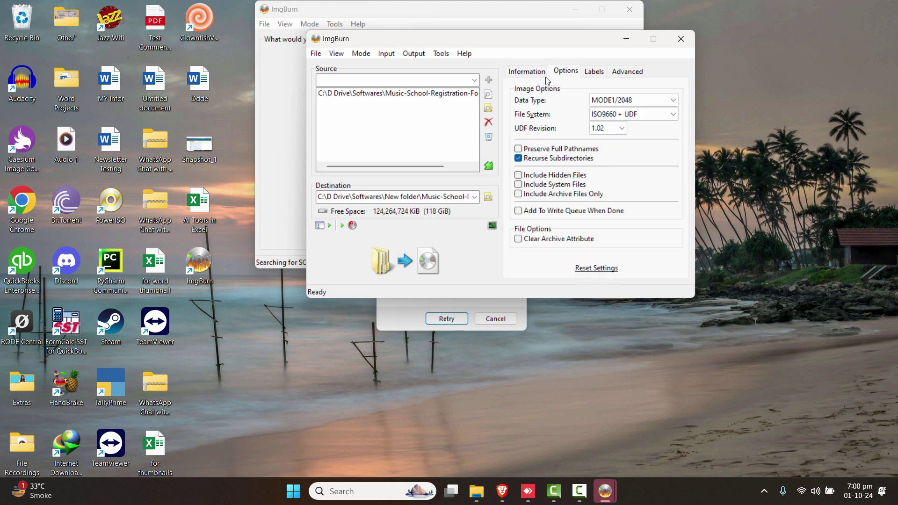
pyautogui.click(628, 72)
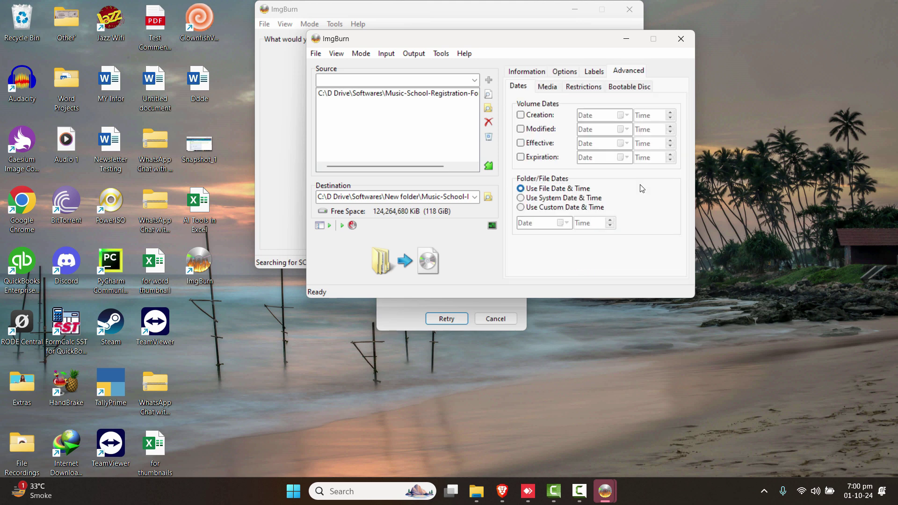
# - Turn on Make Image Bootable in the Bootable Disc settings
pyautogui.click(628, 87)
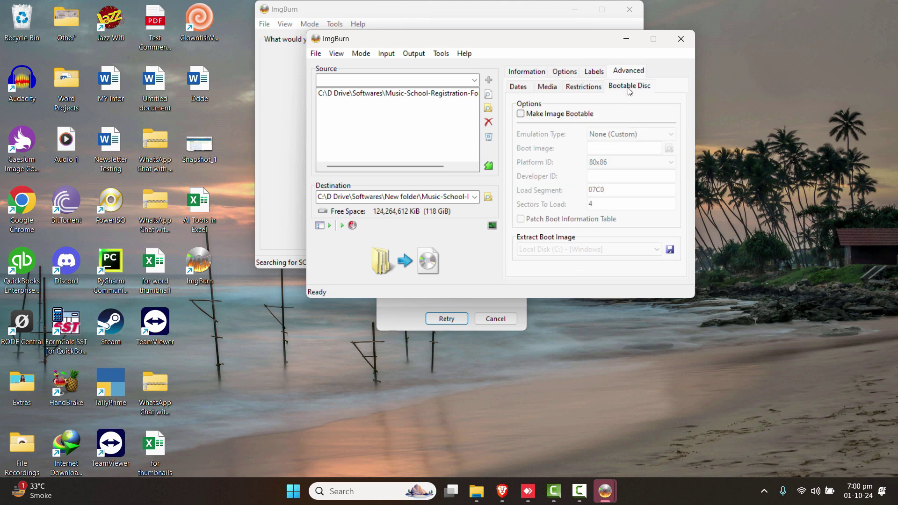
pyautogui.click(521, 115)
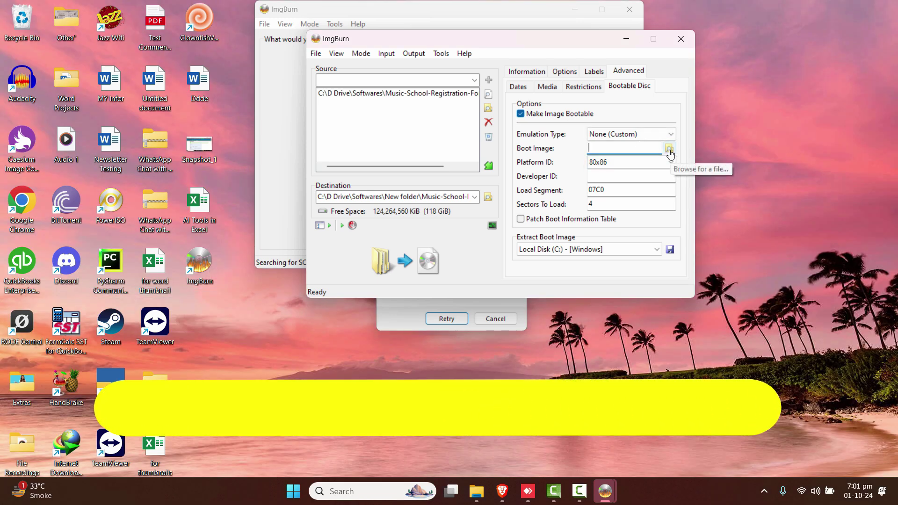
pyautogui.click(669, 150)
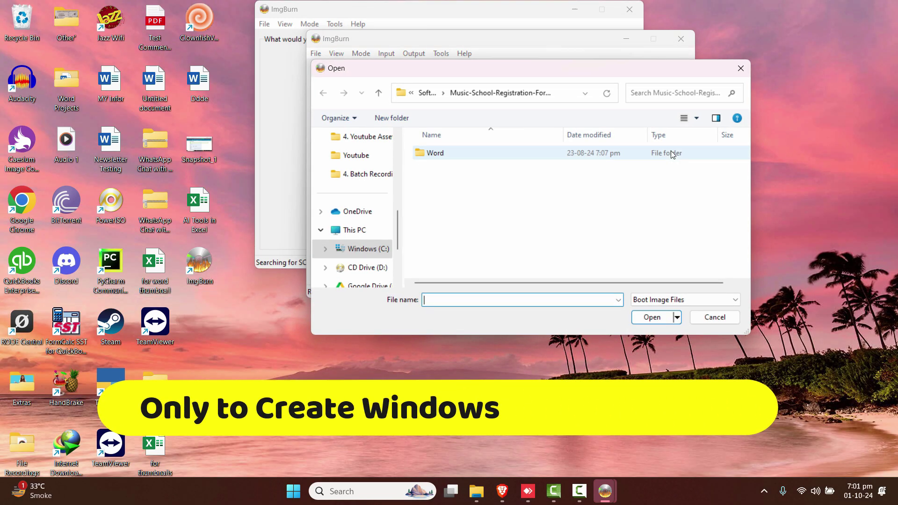
# - Browse through the C: drive to the D Drive\Softwares folder in the boot image dialog
pyautogui.click(375, 249)
pyautogui.click(497, 190)
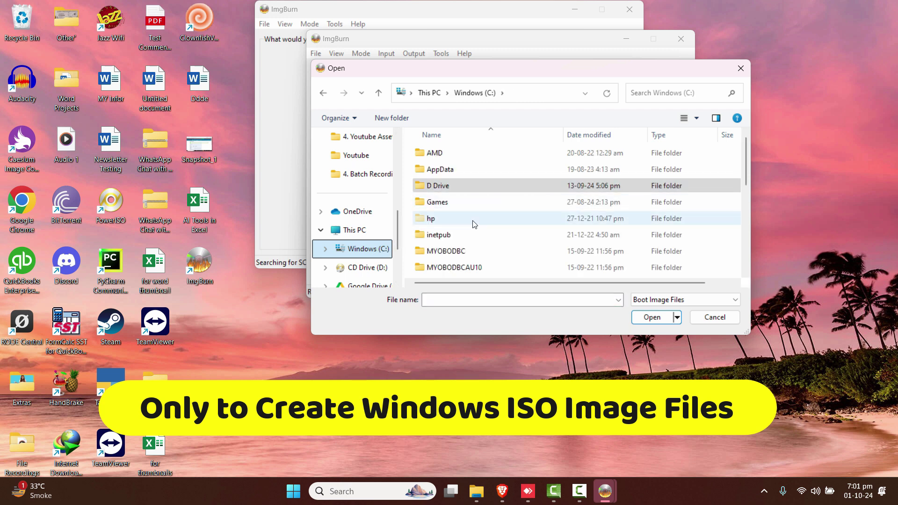
pyautogui.doubleClick(466, 191)
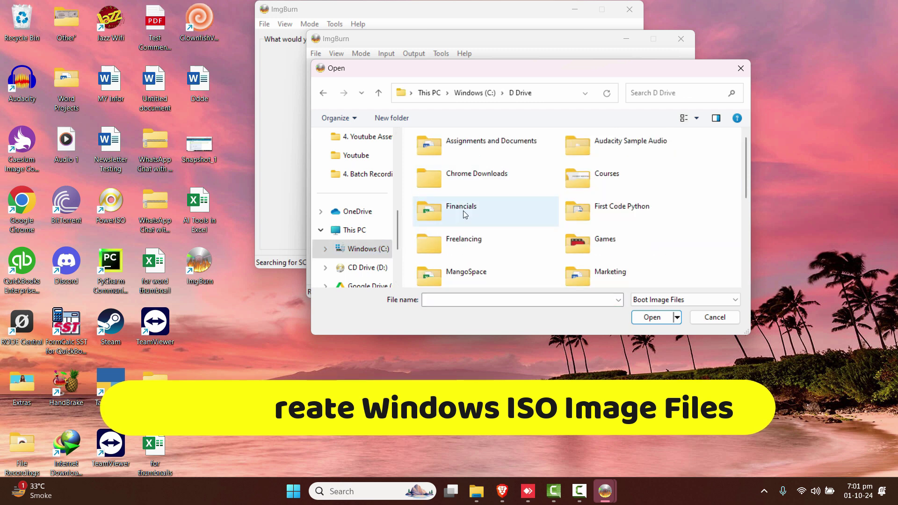
pyautogui.doubleClick(471, 206)
pyautogui.click(473, 218)
# - Choose E:\boot\etfsboot.com from the mounted Windows 11 DVD drive as the boot image
pyautogui.click(358, 249)
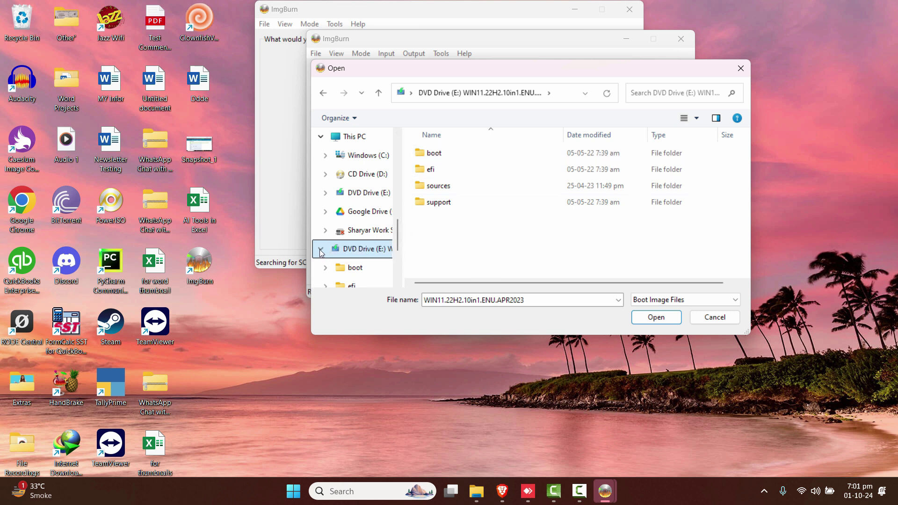
pyautogui.click(358, 137)
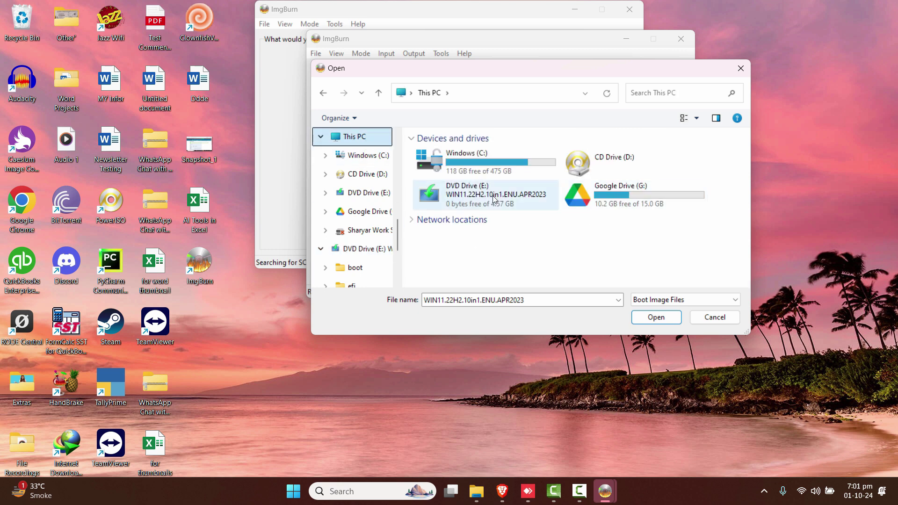
pyautogui.doubleClick(494, 199)
pyautogui.doubleClick(427, 152)
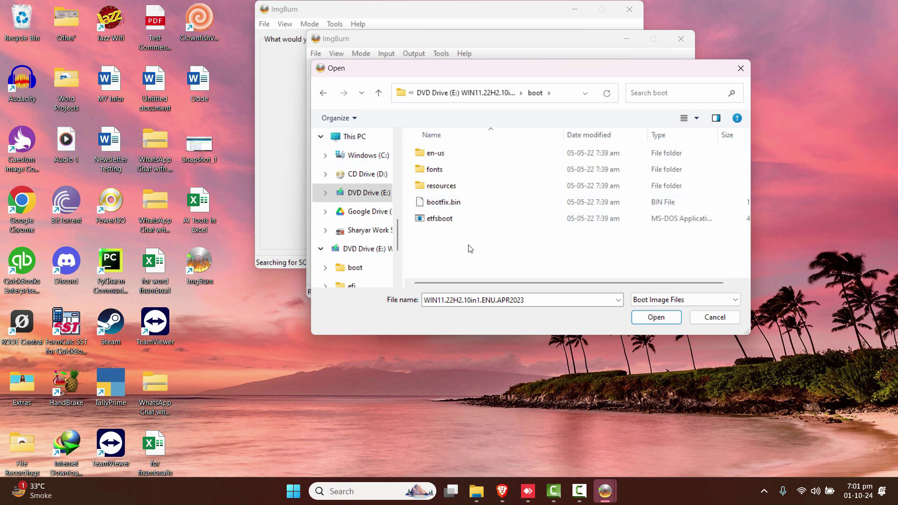
pyautogui.click(460, 206)
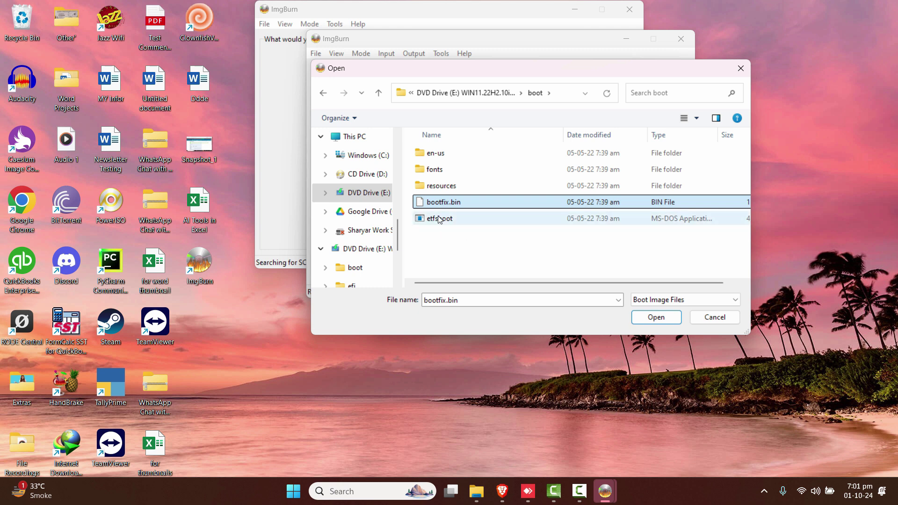
pyautogui.click(444, 224)
pyautogui.click(663, 320)
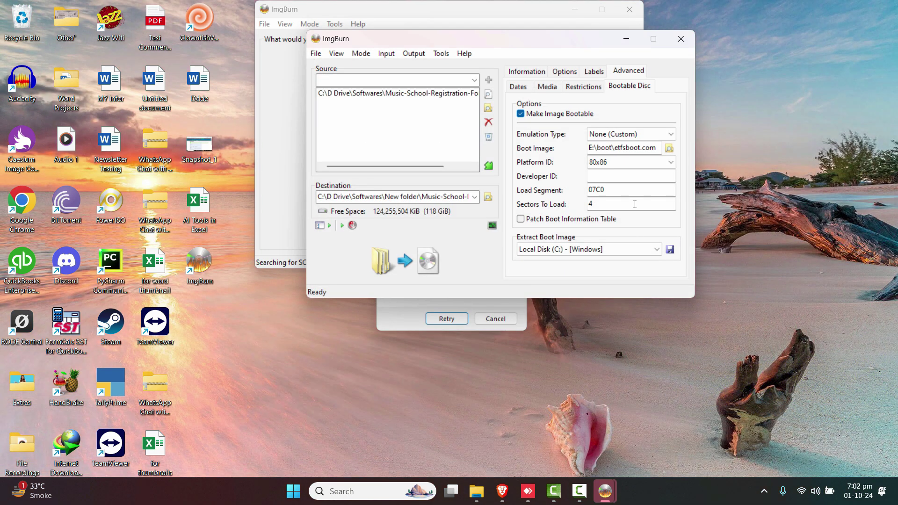
# - Change Sectors To Load from 4 to 8 and start the ISO build
pyautogui.moveTo(637, 202); pyautogui.dragTo(537, 206)
pyautogui.press('BackSpace')
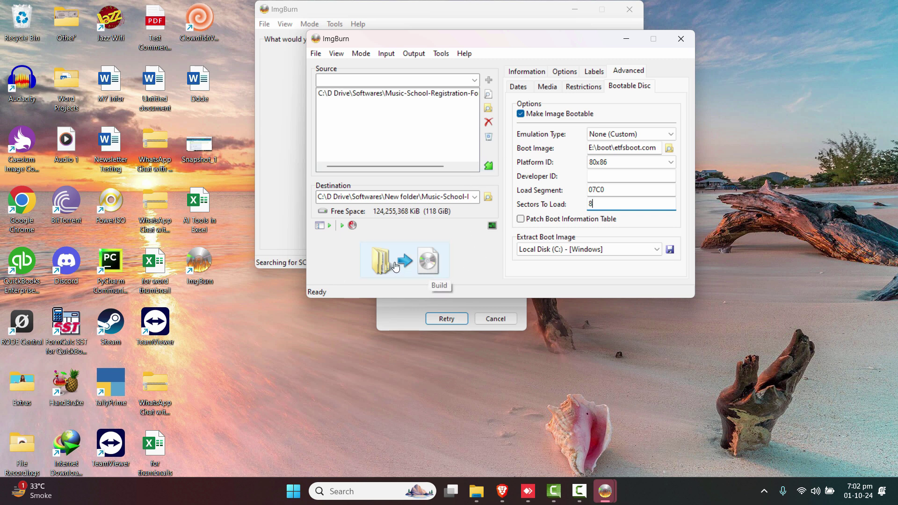
pyautogui.click(395, 266)
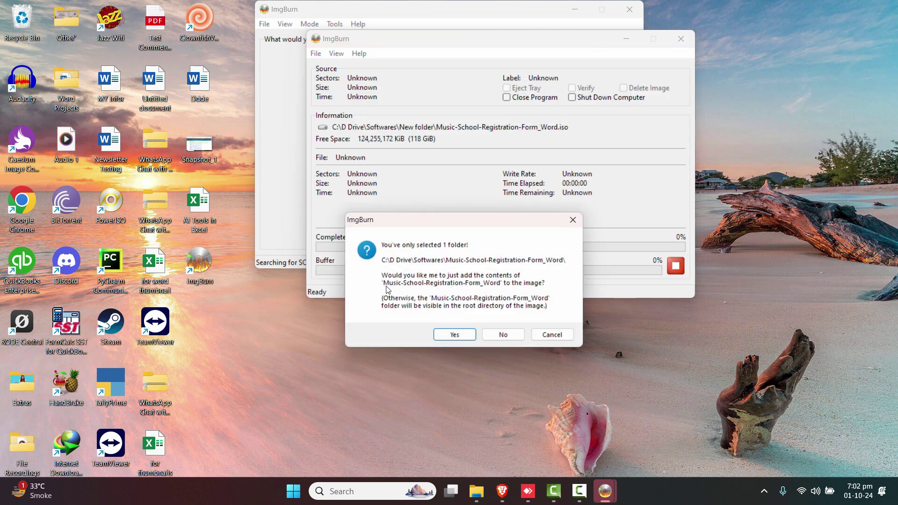
# - Add only the folder's contents, accept the suggested volume label, and confirm the build through completion
pyautogui.click(464, 337)
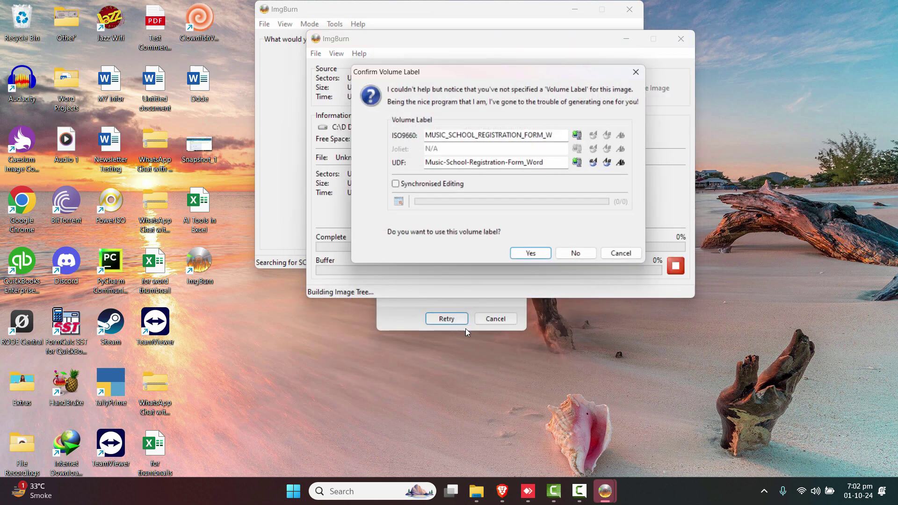
pyautogui.click(541, 257)
pyautogui.click(493, 354)
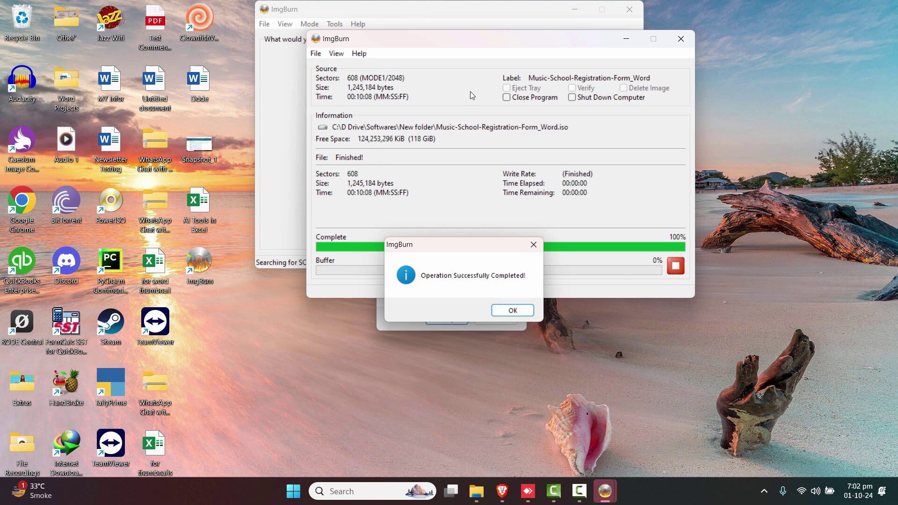
pyautogui.click(511, 311)
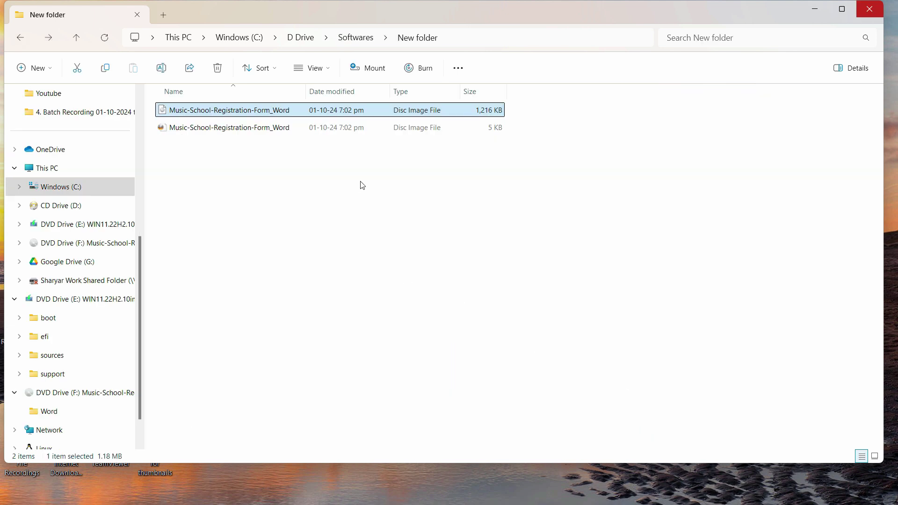
# - Show New folder's files as Large icons, then go up to the Softwares folder
pyautogui.click(315, 68)
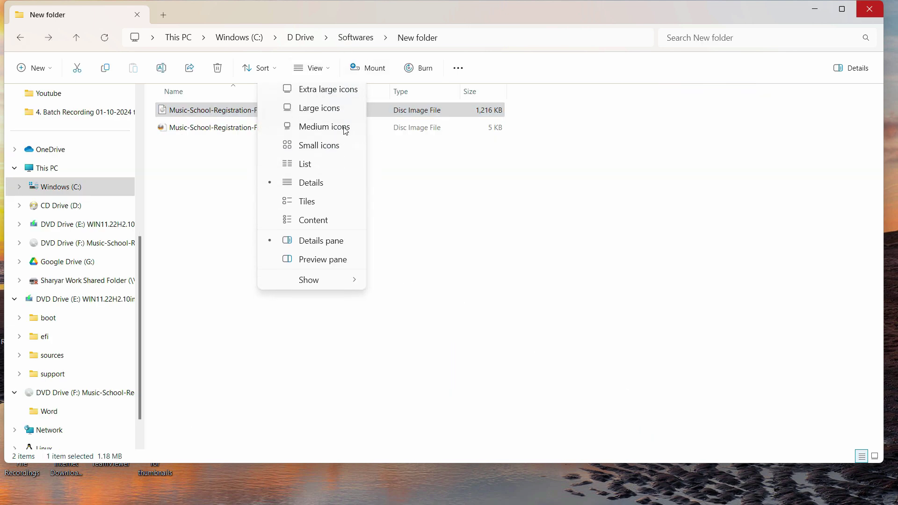
pyautogui.click(343, 117)
pyautogui.click(820, 284)
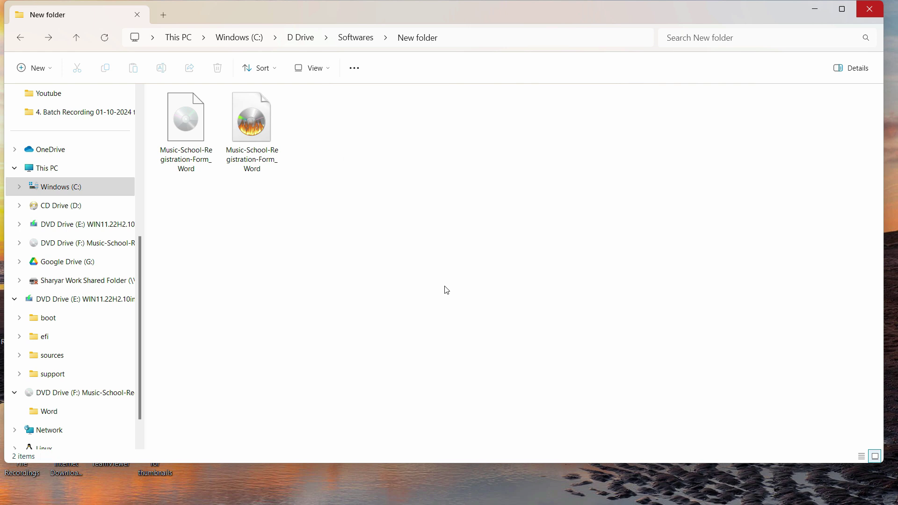
pyautogui.hotkey('alt', 'Up')
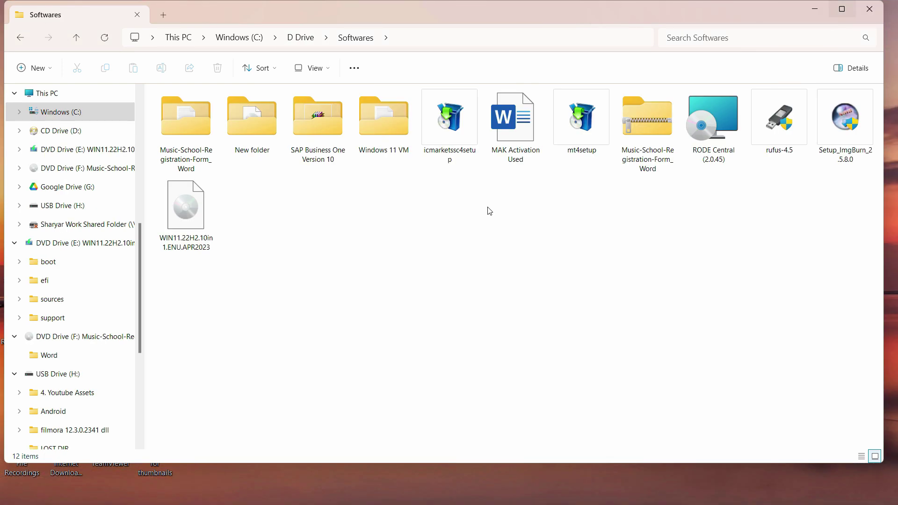